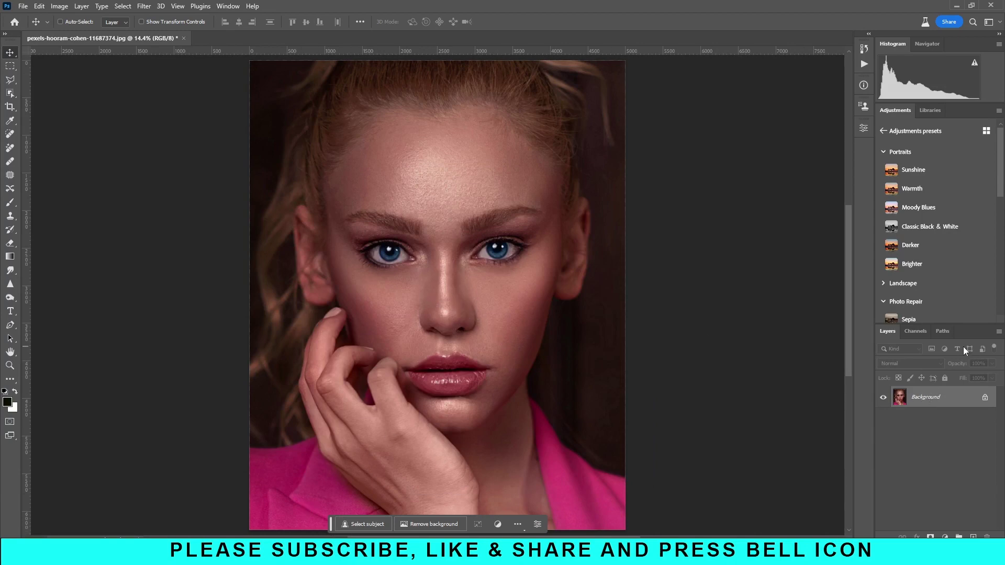
Duplicate the Blue channel in the Channels panel to create Blue copy.
{"action": "left_click", "coordinate": [914, 332]}
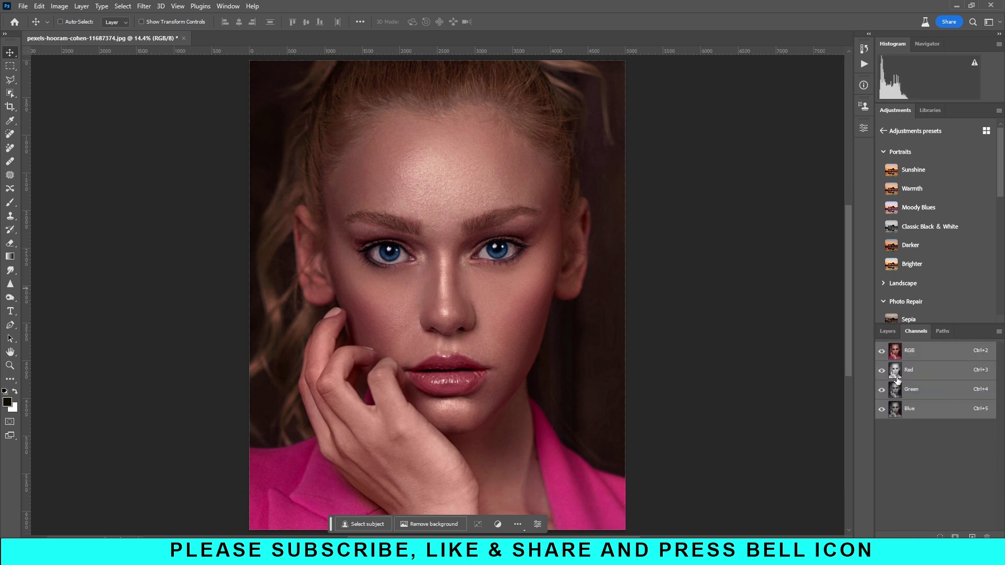
{"action": "left_click", "coordinate": [922, 411]}
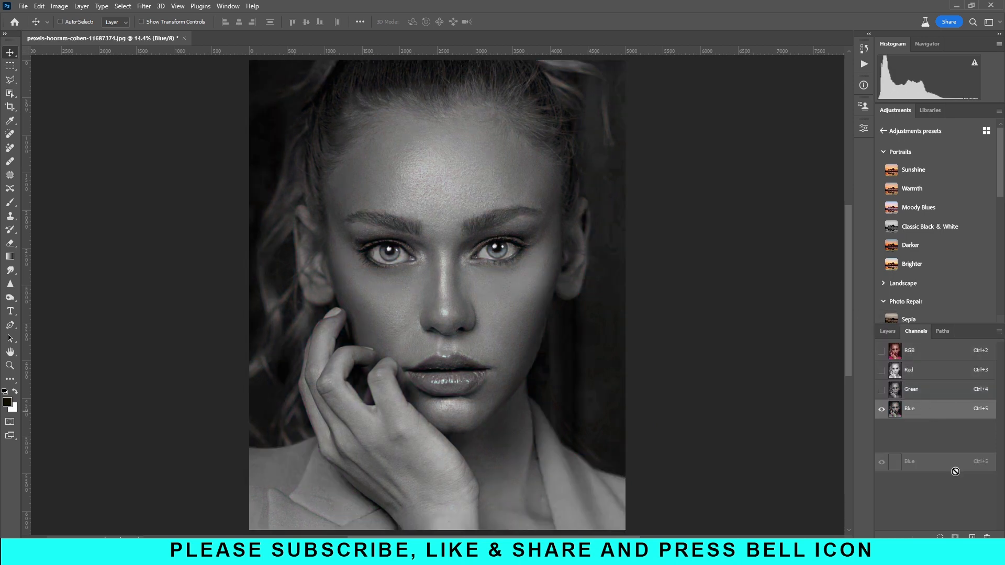
{"action": "left_click_drag", "start_coordinate": [920, 411], "coordinate": [972, 537]}
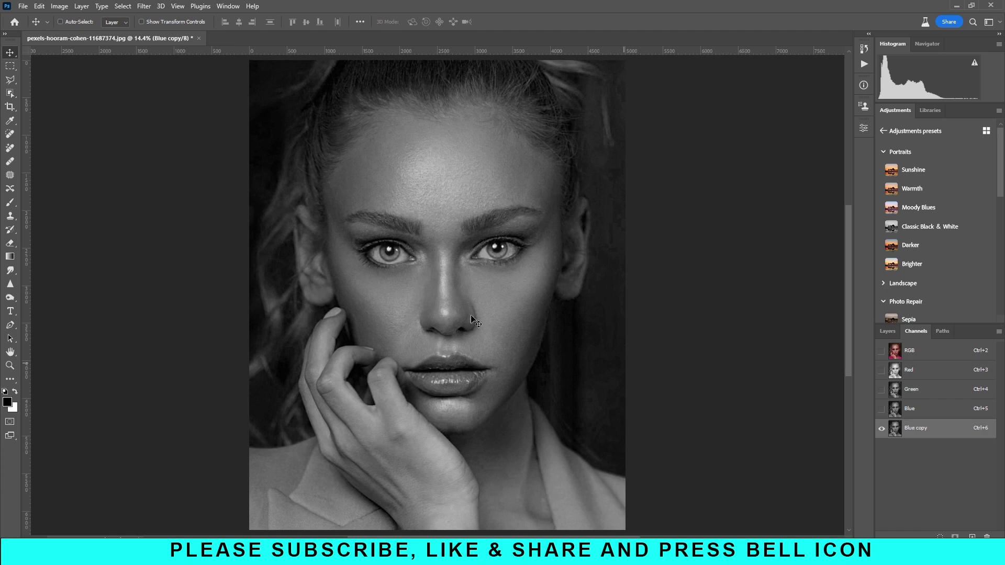
{"action": "left_click", "coordinate": [144, 7]}
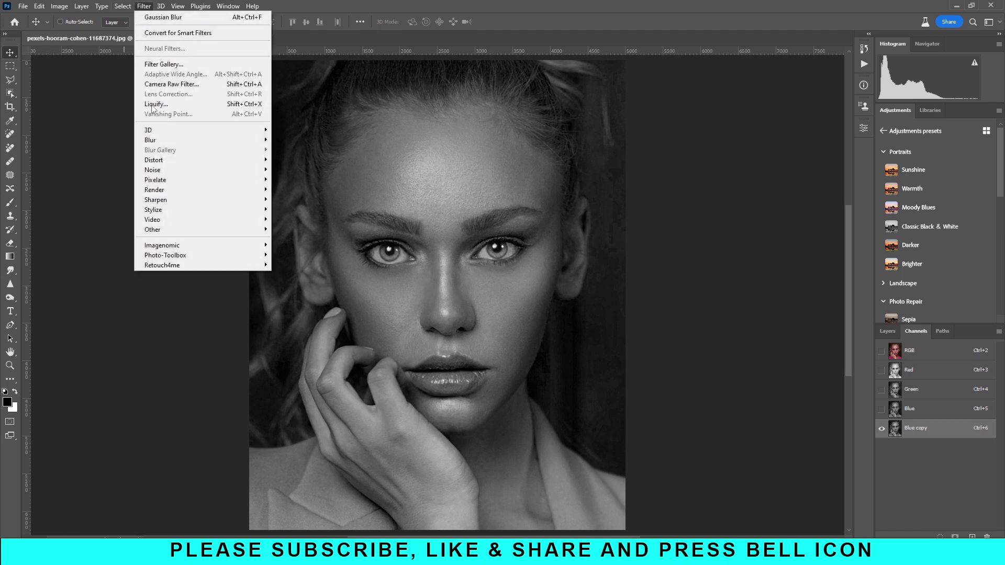
{"action": "mouse_move", "coordinate": [203, 140]}
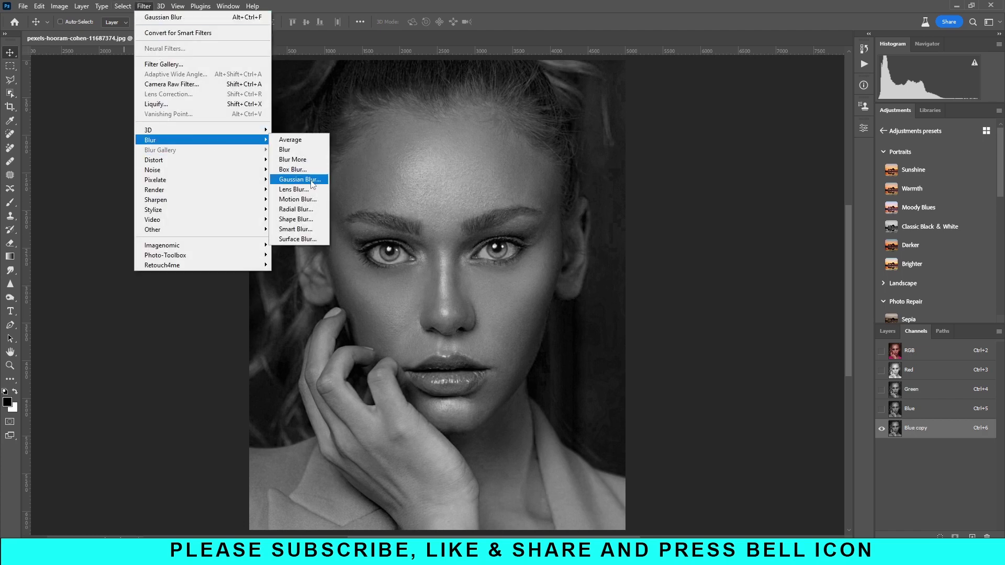
Apply an 85-pixel Gaussian Blur to the Blue copy channel.
{"action": "left_click", "coordinate": [299, 179]}
{"action": "left_click_drag", "start_coordinate": [680, 271], "coordinate": [674, 271]}
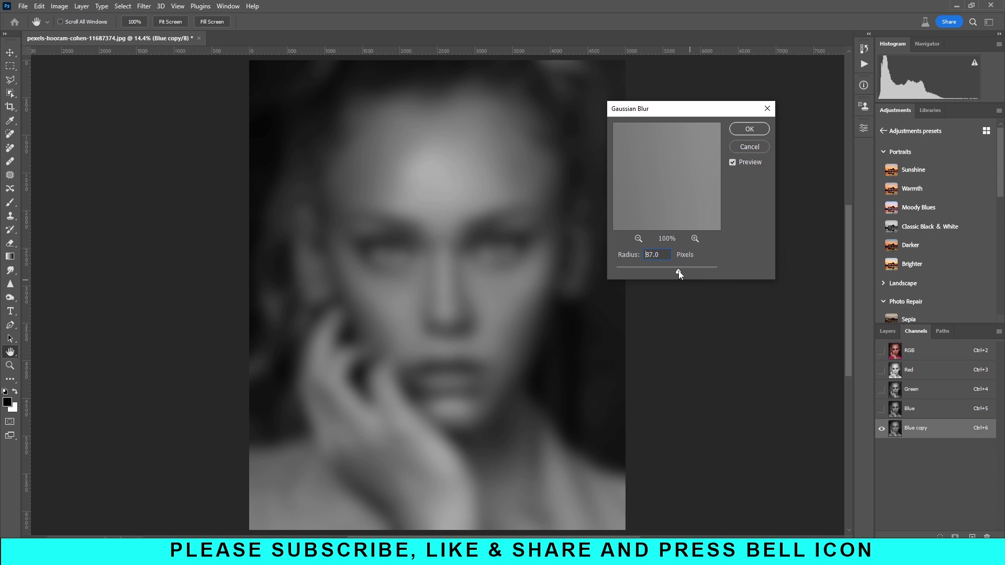
{"action": "type", "text": "85"}
{"action": "left_click", "coordinate": [758, 130]}
Load the Blue copy channel as a selection, then deselect it.
{"action": "key", "text": "ctrl"}
{"action": "left_click", "coordinate": [897, 430], "text": "ctrl"}
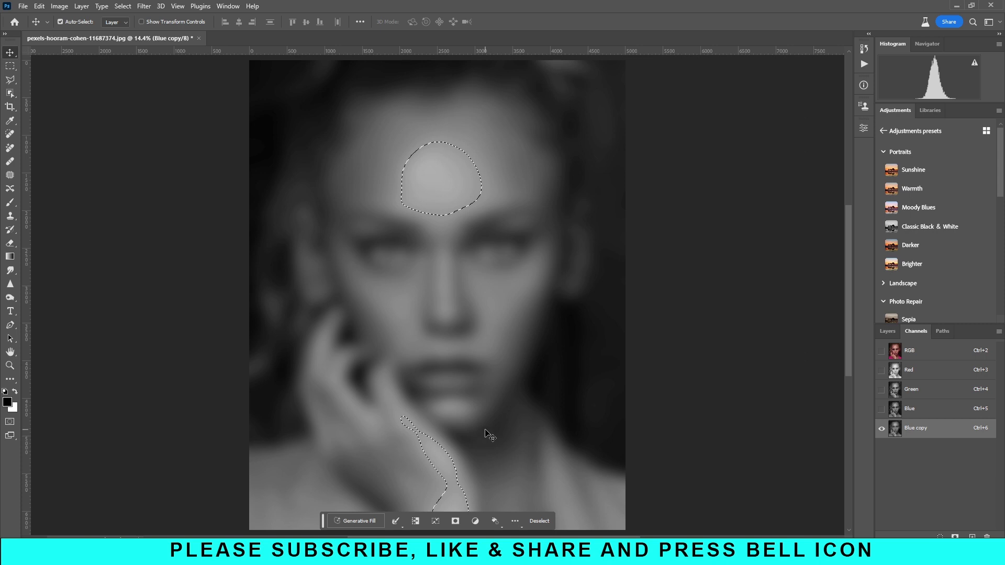
{"action": "key", "text": "ctrl+d"}
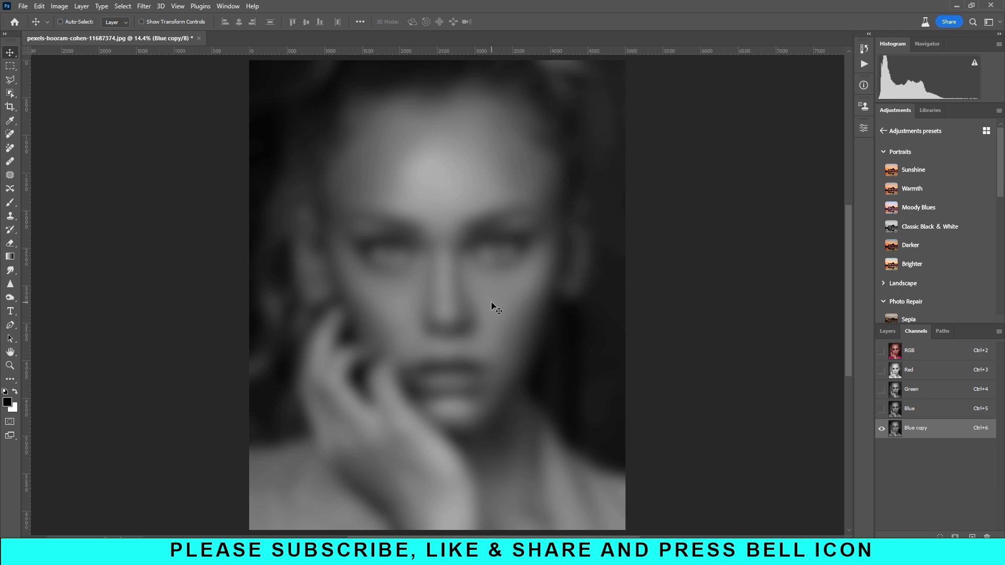
Set Blue copy's brightness to -150 and contrast to -50, then load it as a selection.
{"action": "left_click", "coordinate": [141, 6]}
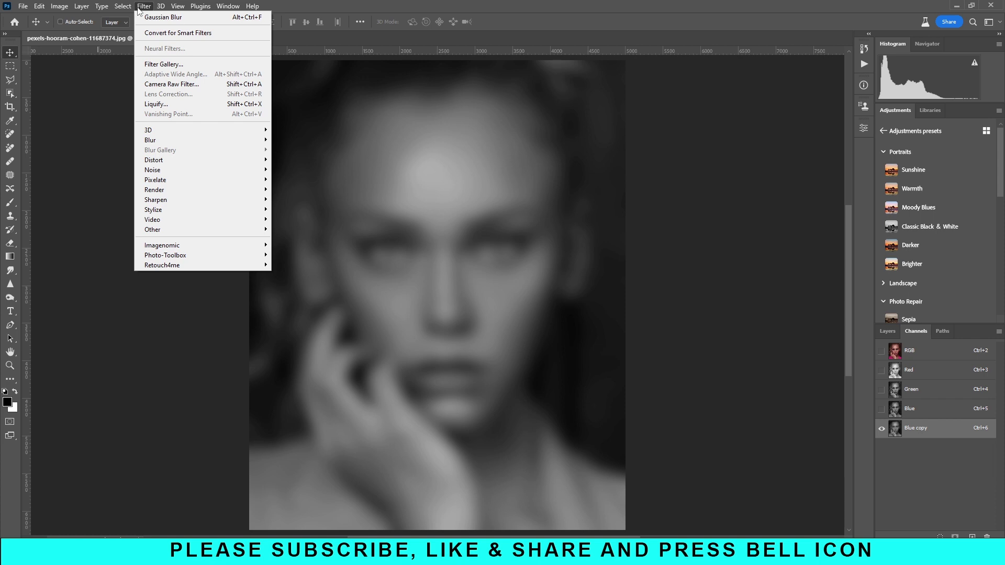
{"action": "mouse_move", "coordinate": [58, 6]}
{"action": "left_click", "coordinate": [197, 32]}
{"action": "mouse_move", "coordinate": [544, 159]}
{"action": "left_mouse_down"}
{"action": "mouse_move", "coordinate": [492, 164]}
{"action": "mouse_move", "coordinate": [494, 191]}
{"action": "left_mouse_up"}
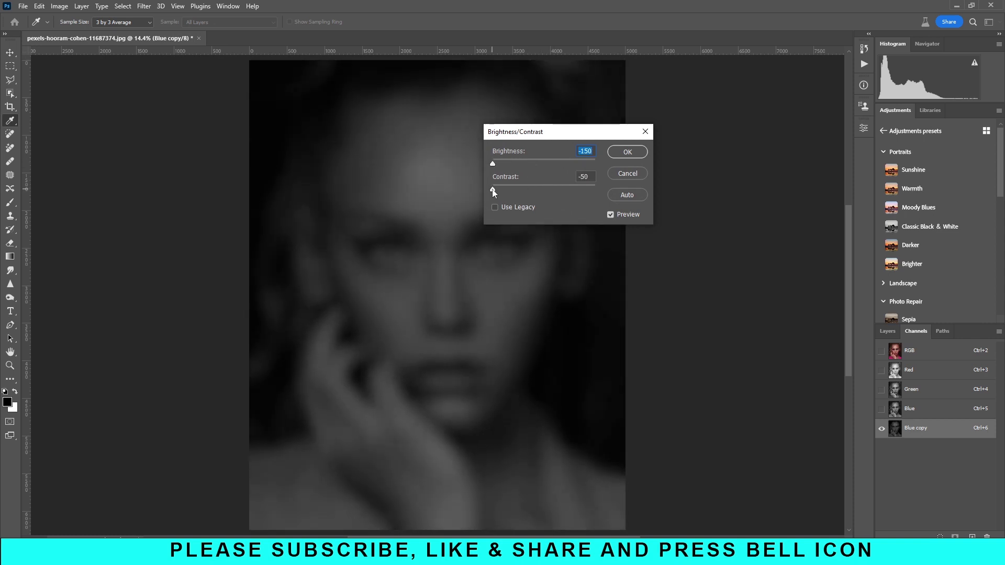
{"action": "left_click", "coordinate": [627, 152]}
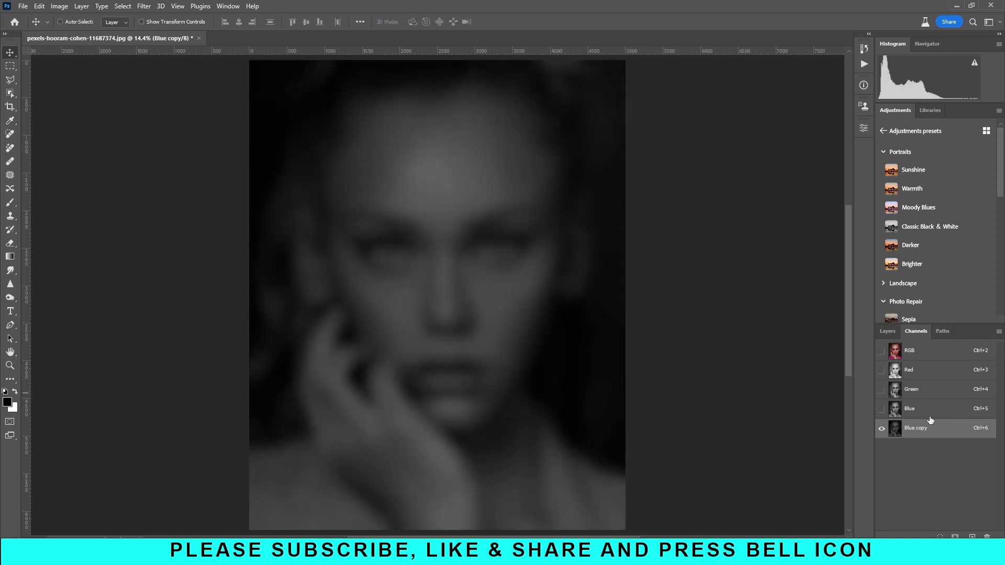
{"action": "left_click", "coordinate": [895, 428], "text": "ctrl"}
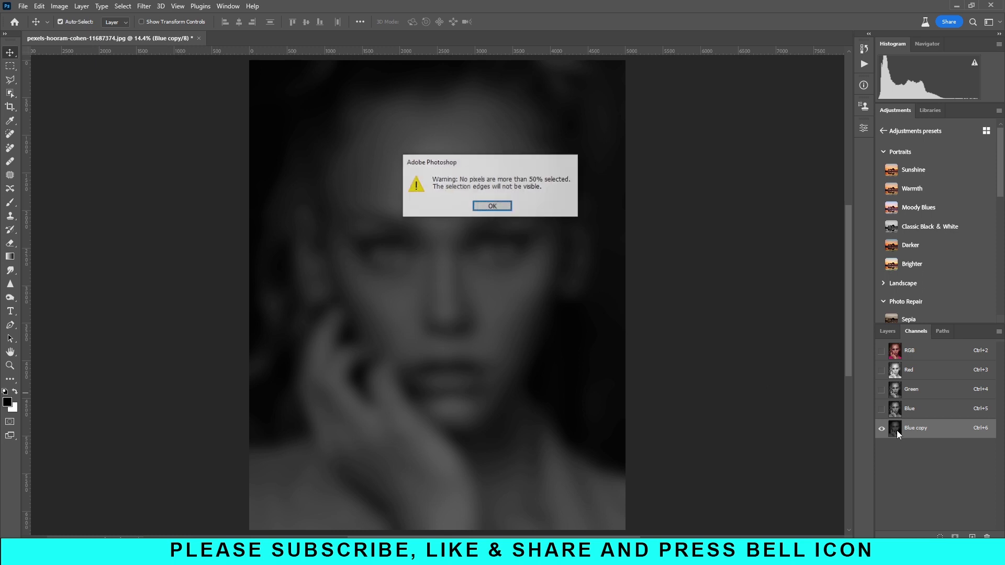
Return to the RGB layers and Generative Fill the selection with 'smooth skin, skin colour, skin tone'.
{"action": "left_click", "coordinate": [492, 206]}
{"action": "left_click", "coordinate": [926, 351]}
{"action": "left_click", "coordinate": [887, 331]}
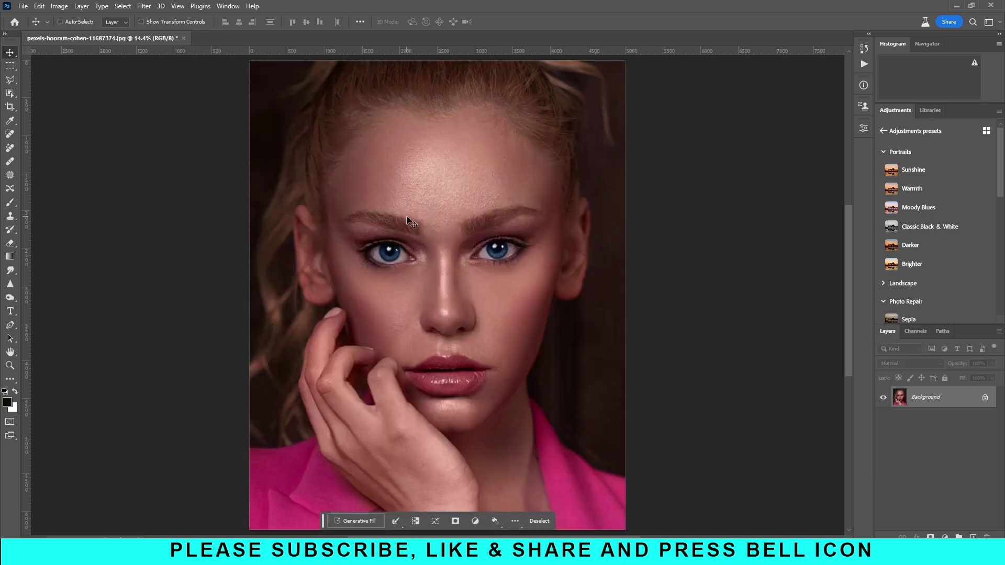
{"action": "left_click", "coordinate": [360, 520]}
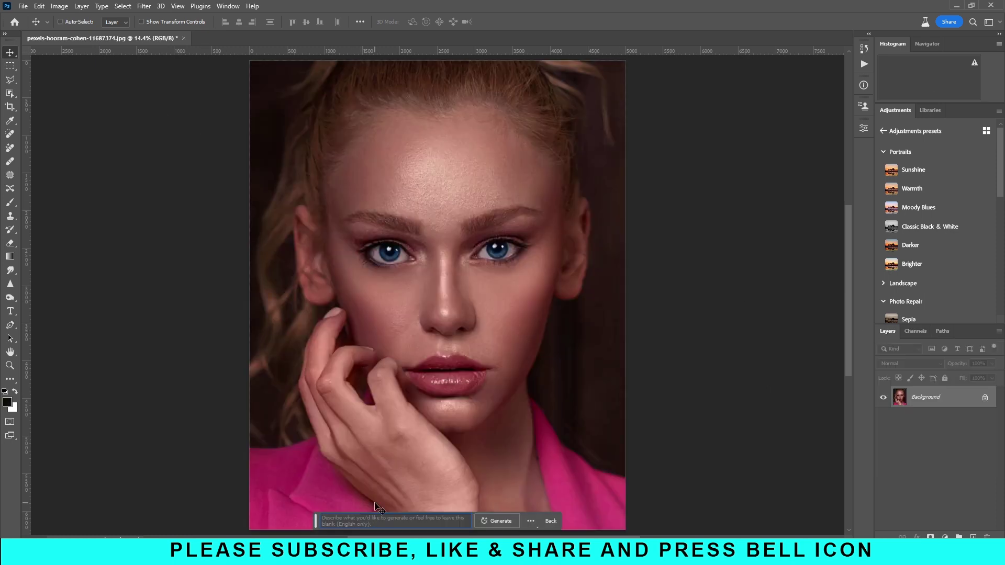
{"action": "type", "text": "smooth"}
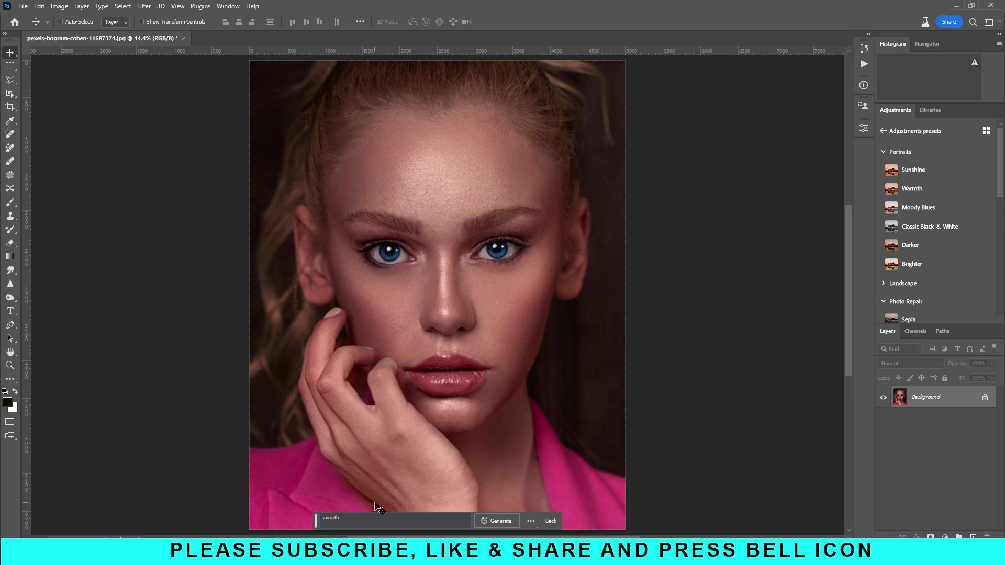
{"action": "type", "text": "kin"}
{"action": "type", "text": "olour, skin tone"}
{"action": "left_click", "coordinate": [494, 521]}
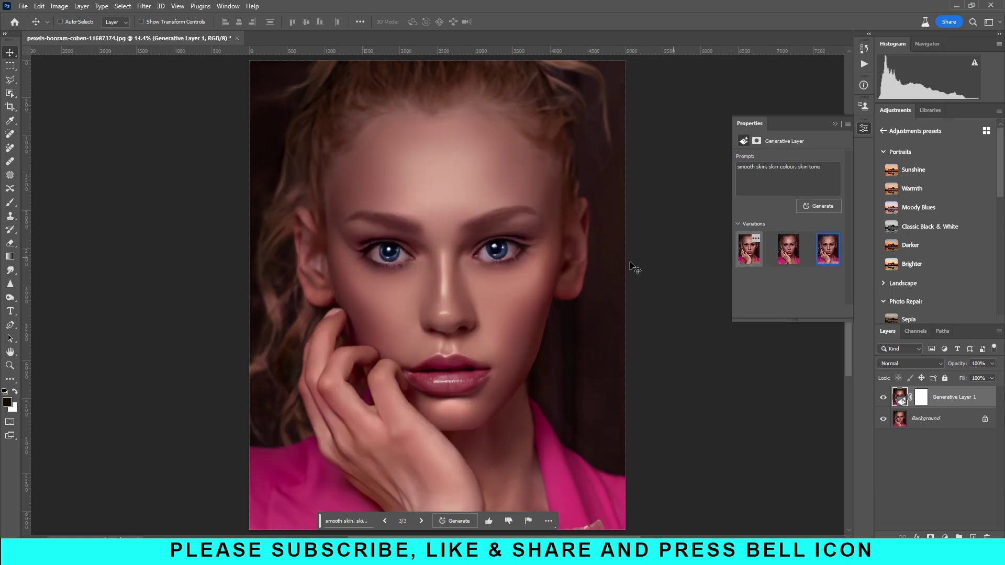
Select Generative Layer 1's mask as the painting target.
{"action": "left_click", "coordinate": [925, 399]}
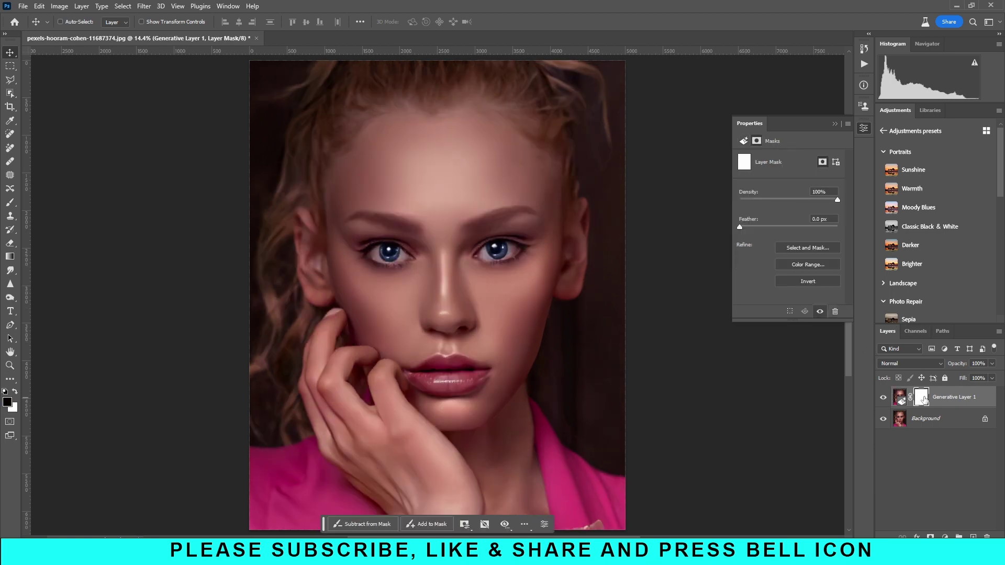
With a large black brush, mask the smoothing off the hair at the left edge.
{"action": "left_click", "coordinate": [10, 202]}
{"action": "scroll", "coordinate": [512, 140], "scroll_direction": "up", "scroll_amount": 5}
{"action": "scroll", "coordinate": [493, 208], "scroll_direction": "up", "scroll_amount": 1}
{"action": "right_click", "coordinate": [491, 185], "text": "alt"}
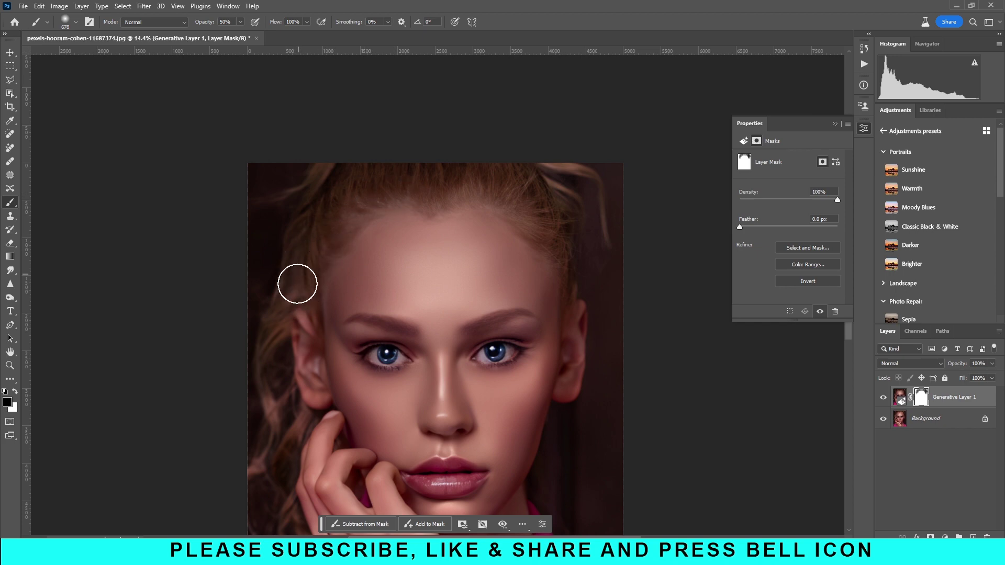
{"action": "left_click_drag", "start_coordinate": [267, 346], "coordinate": [278, 519]}
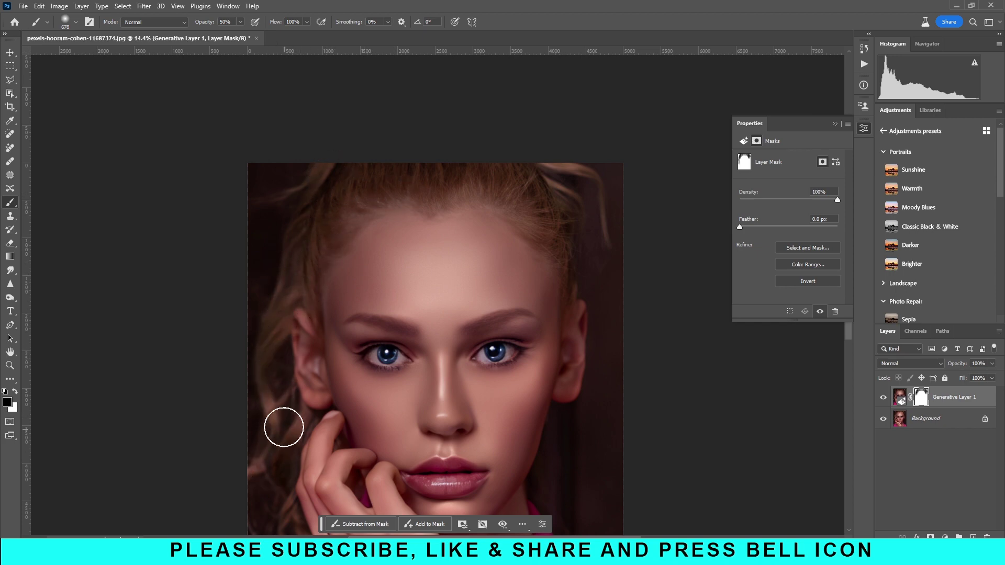
With a smaller brush, mask both eyes to reveal the original irises.
{"action": "left_click_drag", "start_coordinate": [286, 437], "coordinate": [307, 307]}
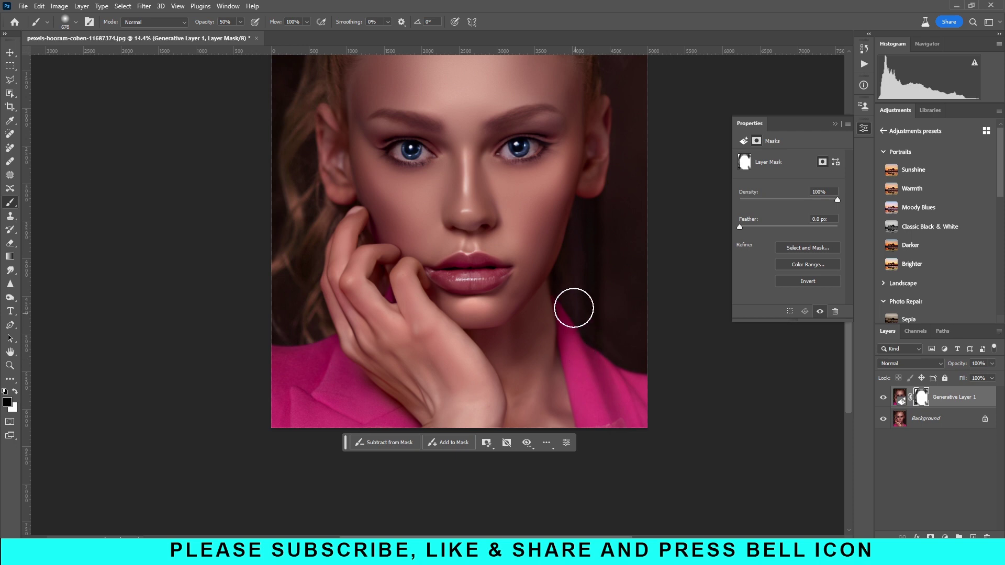
{"action": "scroll", "coordinate": [556, 332], "scroll_direction": "up", "scroll_amount": 3}
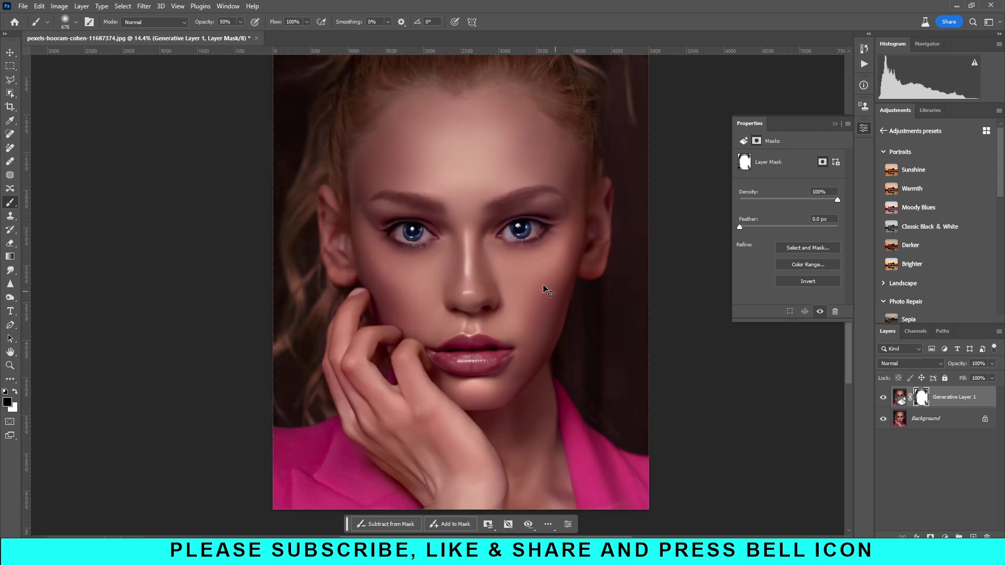
{"action": "scroll", "coordinate": [484, 263], "scroll_direction": "up", "scroll_amount": 2}
{"action": "right_click", "coordinate": [491, 244], "text": "alt"}
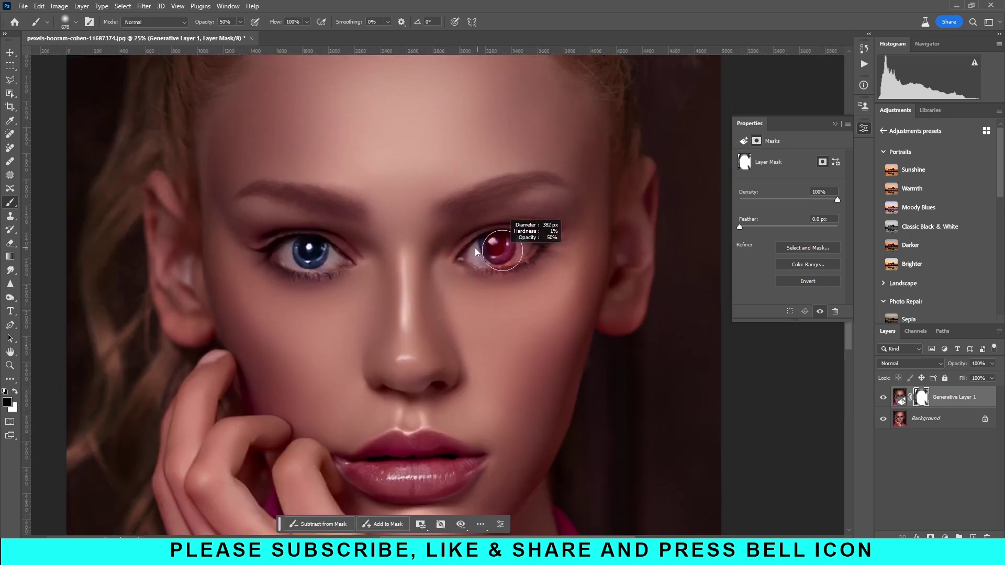
{"action": "mouse_move", "coordinate": [491, 244]}
{"action": "left_mouse_down"}
{"action": "mouse_move", "coordinate": [502, 258]}
{"action": "mouse_move", "coordinate": [487, 248]}
{"action": "left_mouse_up"}
{"action": "mouse_move", "coordinate": [314, 259]}
{"action": "left_mouse_down"}
{"action": "mouse_move", "coordinate": [308, 246]}
{"action": "mouse_move", "coordinate": [336, 261]}
{"action": "left_mouse_up"}
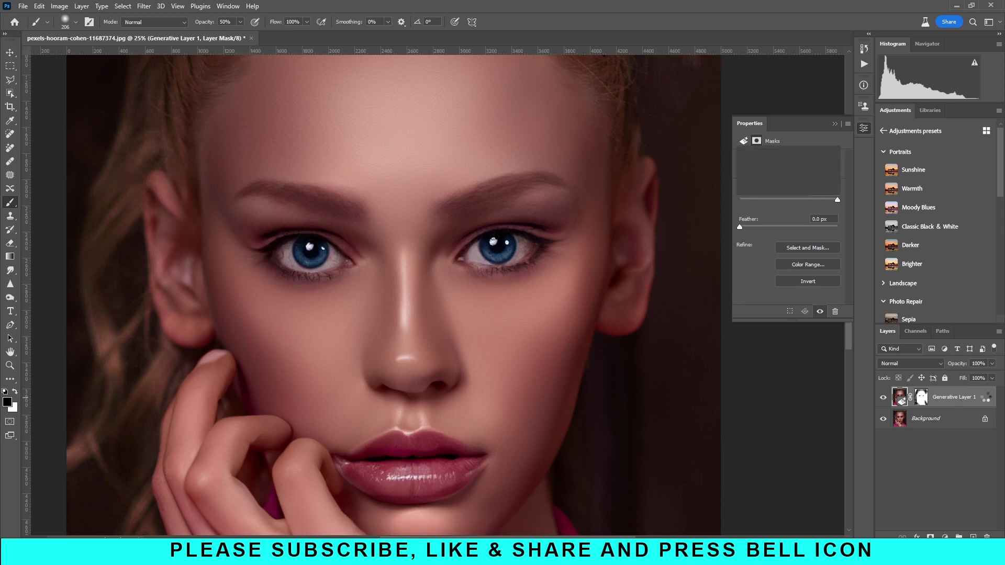
In Generative Layer 1's blending options, Alt-split the Underlying Layer black slider for a soft transition.
{"action": "double_click", "coordinate": [987, 399]}
{"action": "left_click_drag", "start_coordinate": [759, 230], "coordinate": [661, 113]}
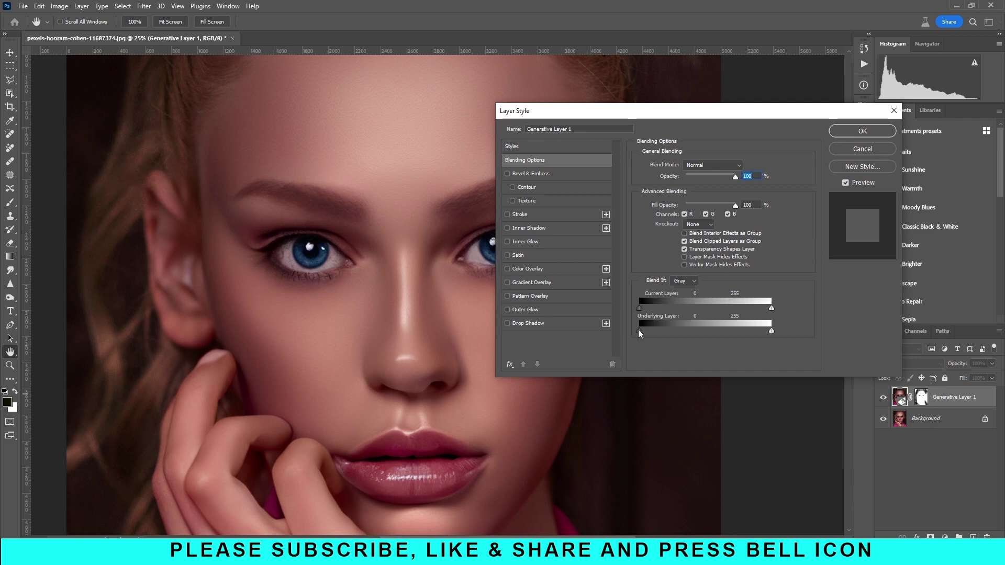
{"action": "left_click_drag", "start_coordinate": [638, 330], "coordinate": [695, 331]}
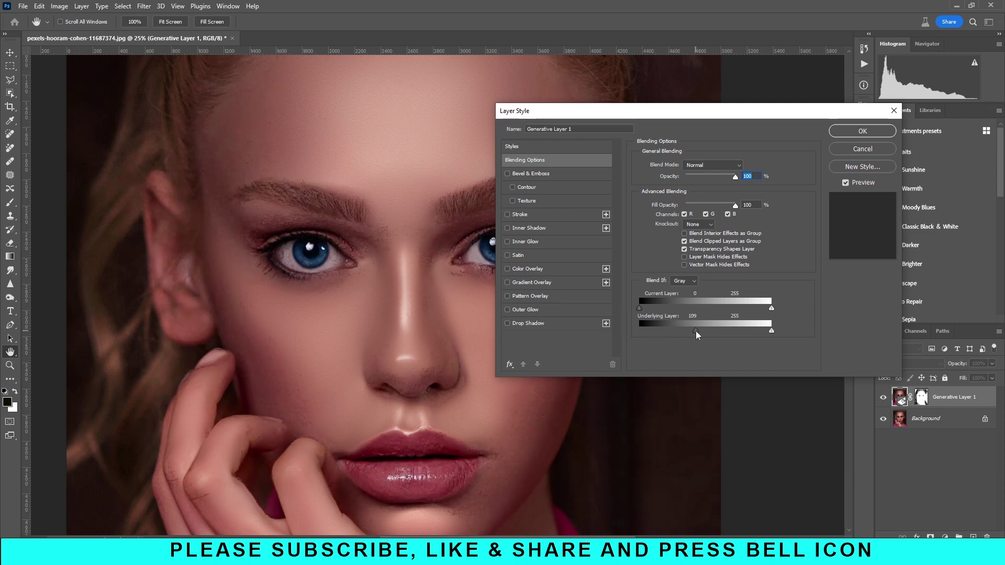
{"action": "key", "text": "alt"}
{"action": "left_click_drag", "start_coordinate": [708, 332], "coordinate": [742, 335]}
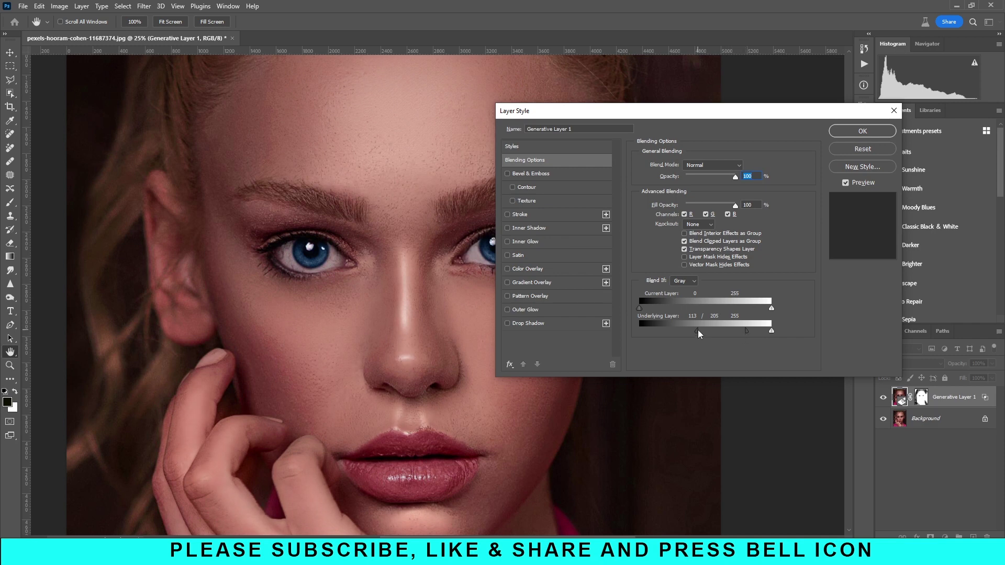
{"action": "left_click_drag", "start_coordinate": [645, 329], "coordinate": [644, 330]}
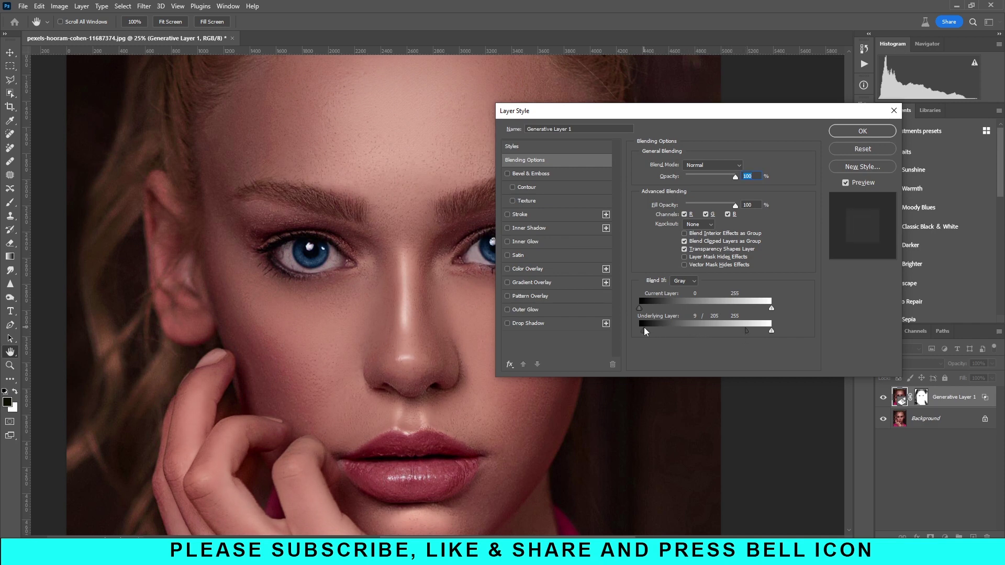
{"action": "left_click_drag", "start_coordinate": [746, 331], "coordinate": [772, 336]}
{"action": "left_click_drag", "start_coordinate": [643, 333], "coordinate": [637, 332]}
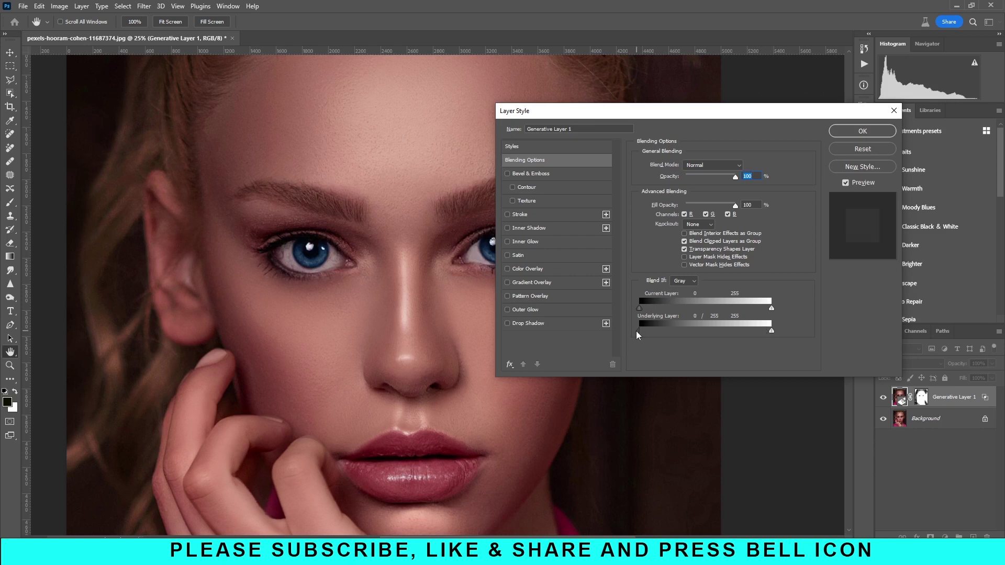
Confirm the layer style, toggle Generative Layer 1 for before/after comparison, and fit the image on screen.
{"action": "left_click", "coordinate": [862, 131]}
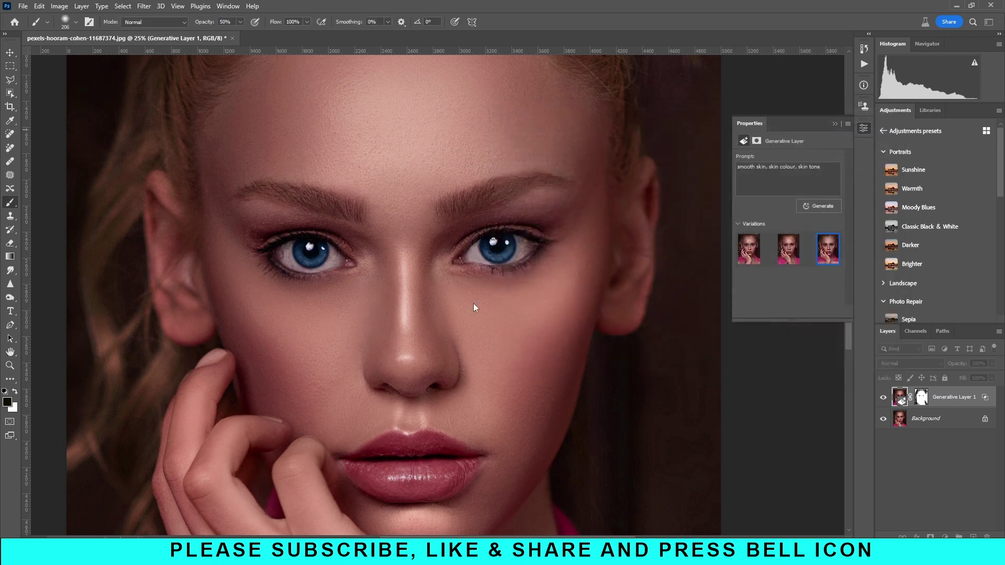
{"action": "left_click", "coordinate": [883, 397]}
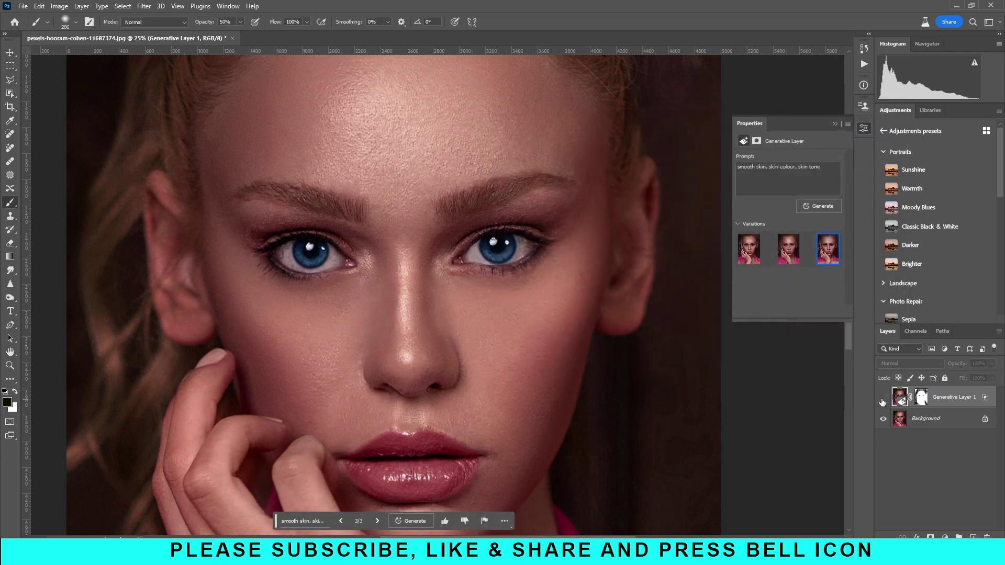
{"action": "left_click", "coordinate": [883, 398]}
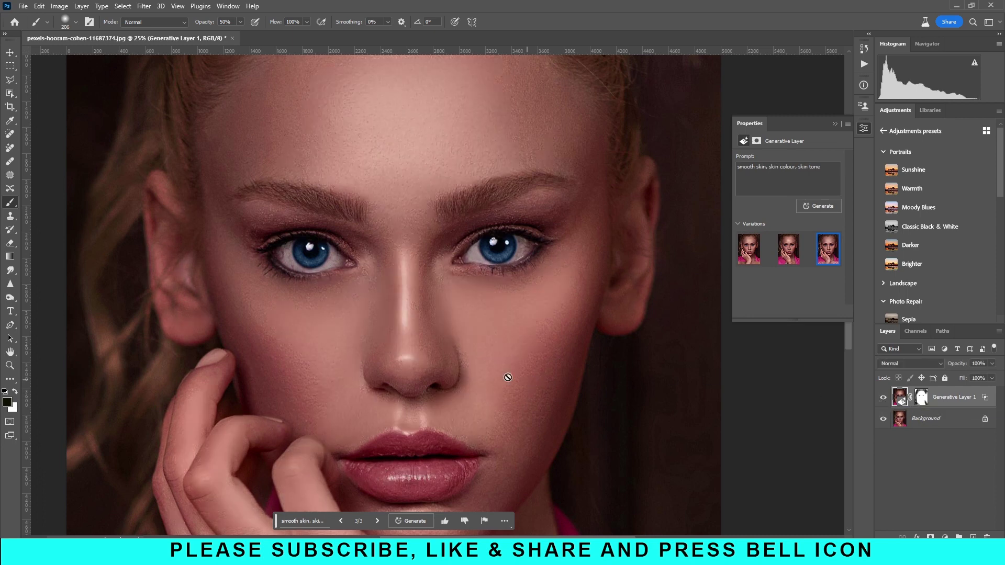
{"action": "left_click", "coordinate": [883, 398]}
{"action": "left_click", "coordinate": [883, 398]}
{"action": "key", "text": "ctrl+0"}
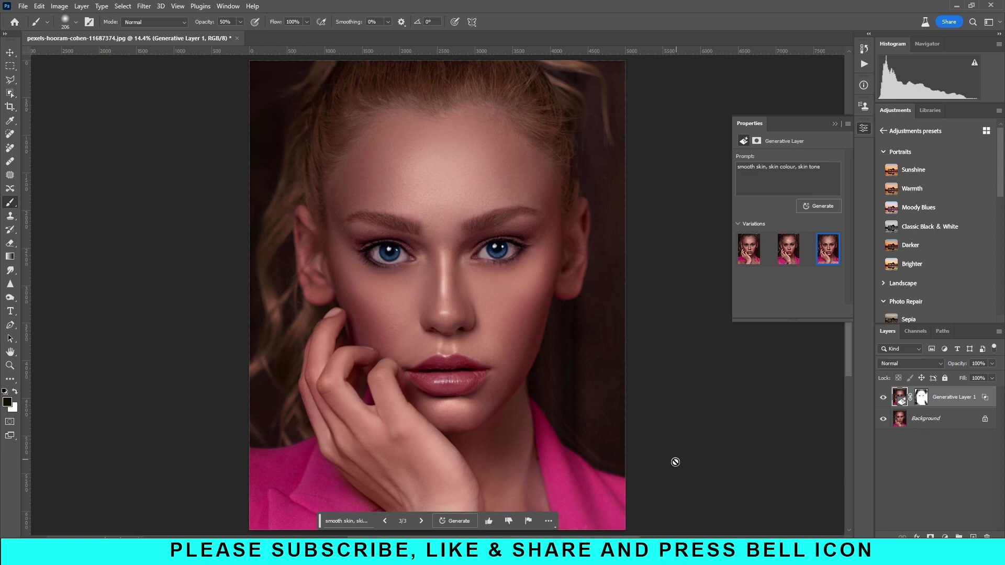